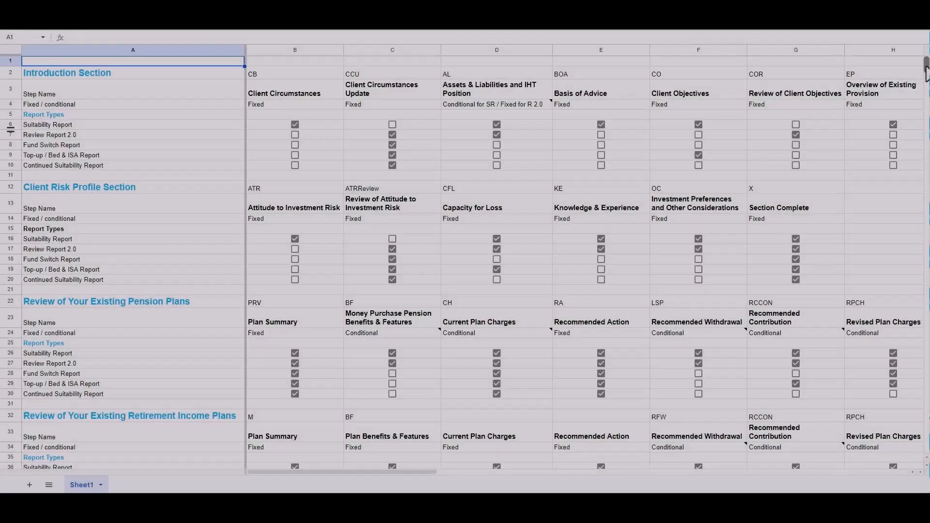
Step: Open the wizard for the Important Information report section
drag(925, 73, 926, 112)
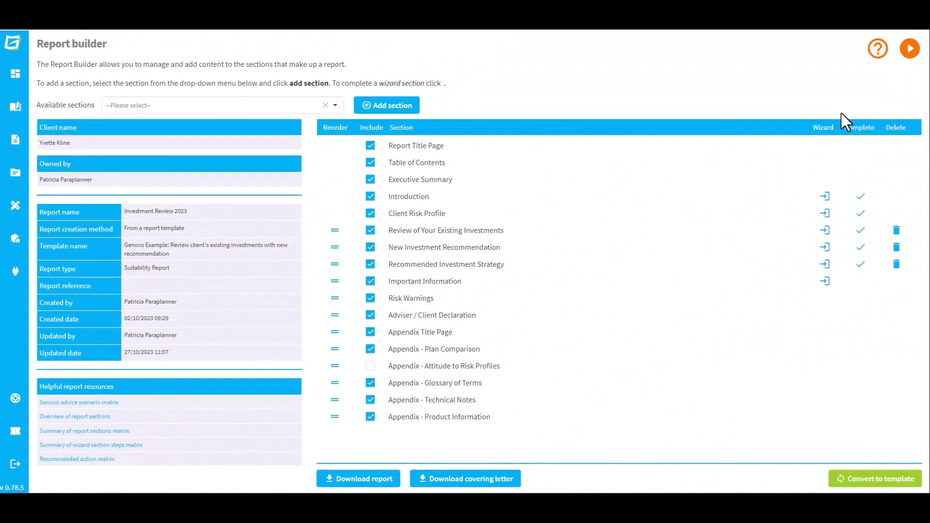
click(824, 281)
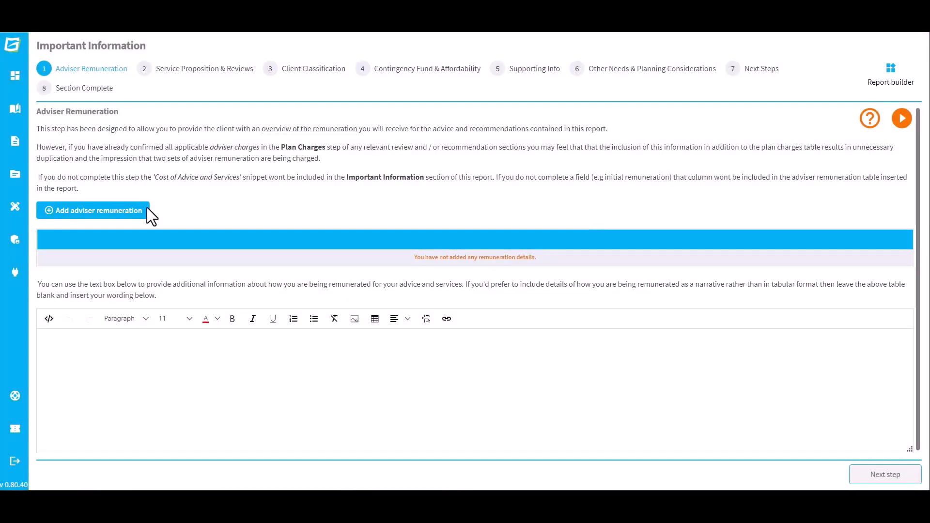
Step: Add an adviser remuneration entry for All advice with Adviser Charging initially at 2% of fund, £2,861.84
click(145, 210)
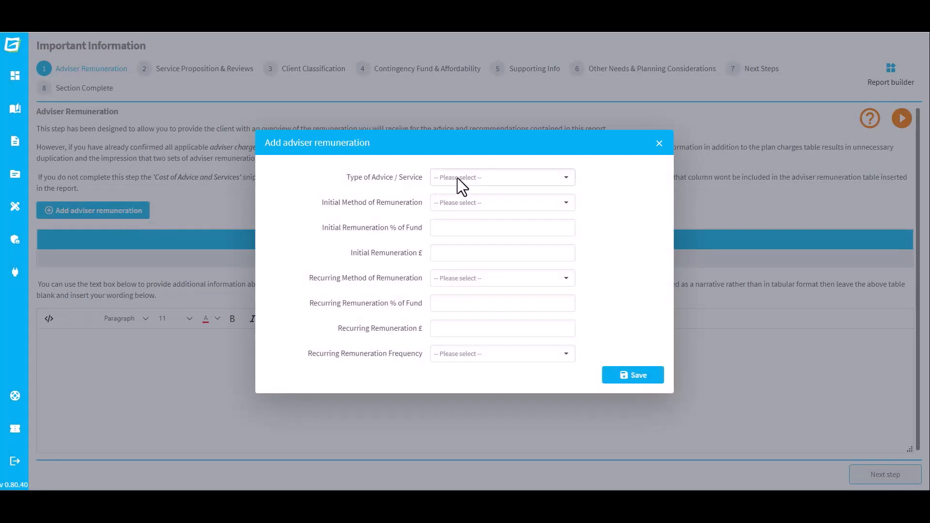
click(460, 178)
click(465, 198)
click(466, 201)
click(470, 220)
click(475, 229)
text(2)
key(Tab)
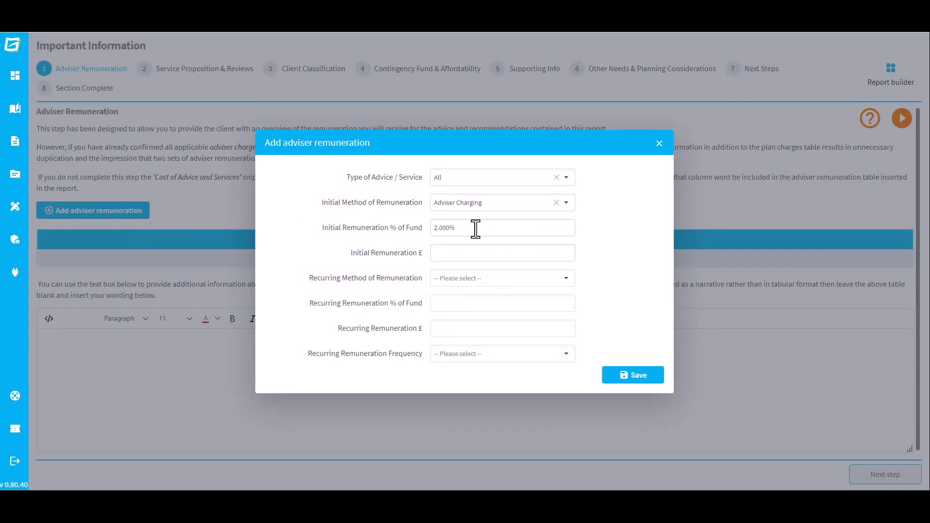
text(2861.84)
Step: Set recurring Adviser Charging at 0.5% of fund, £701.16, paid Monthly, and save the remuneration entry
click(491, 281)
click(486, 295)
click(486, 305)
text(0.5)
key(Tab)
text(701.16)
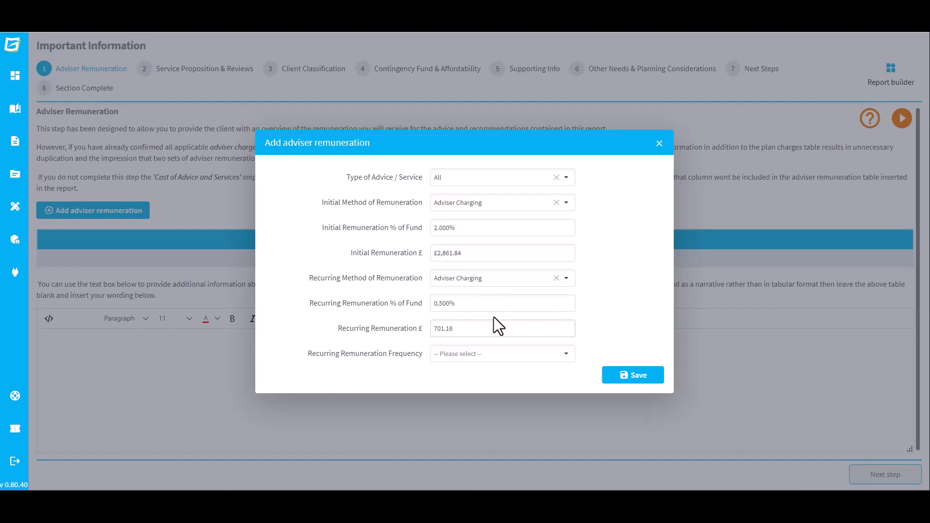
click(502, 361)
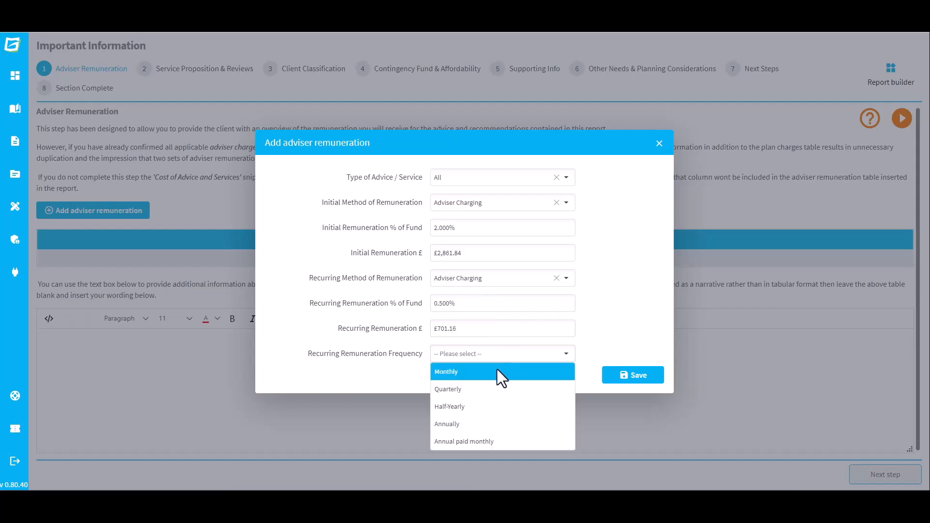
click(500, 372)
click(619, 377)
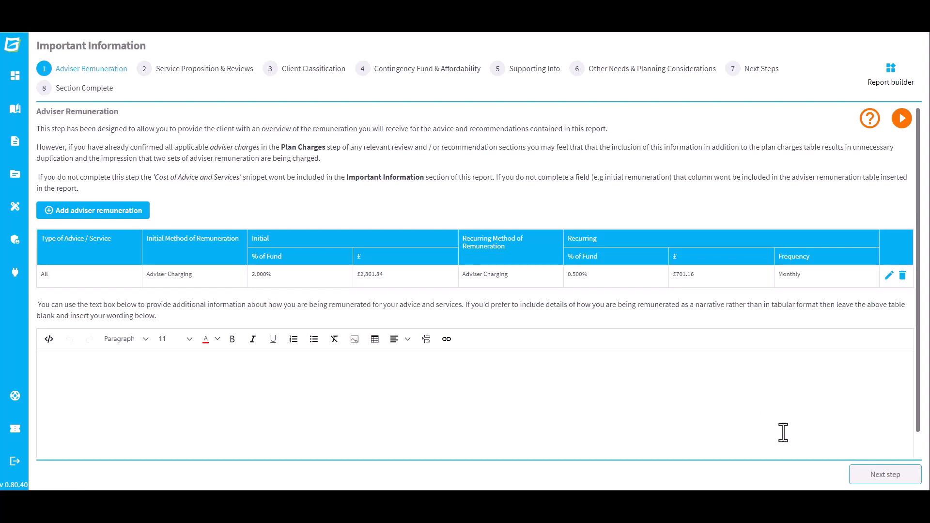
Step: Continue to the Service Proposition & Reviews step and select the ongoing advice service option
click(882, 479)
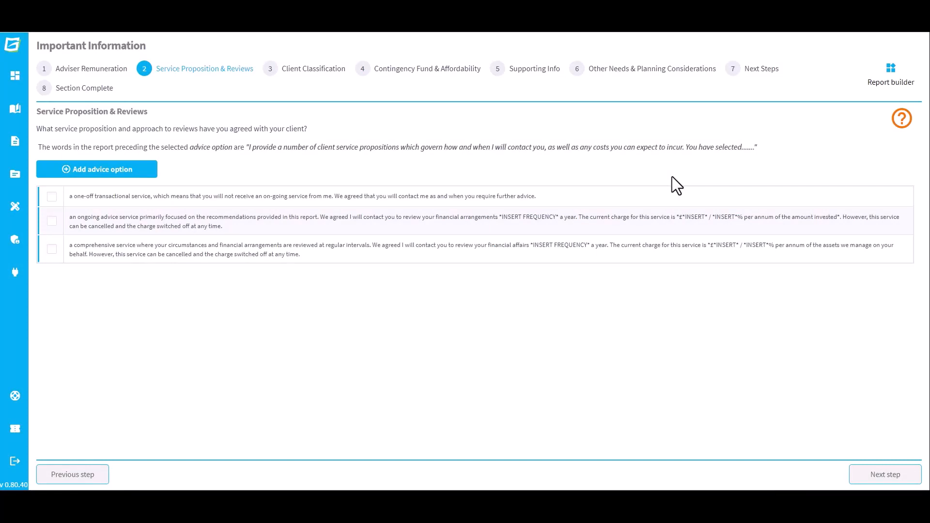
click(51, 222)
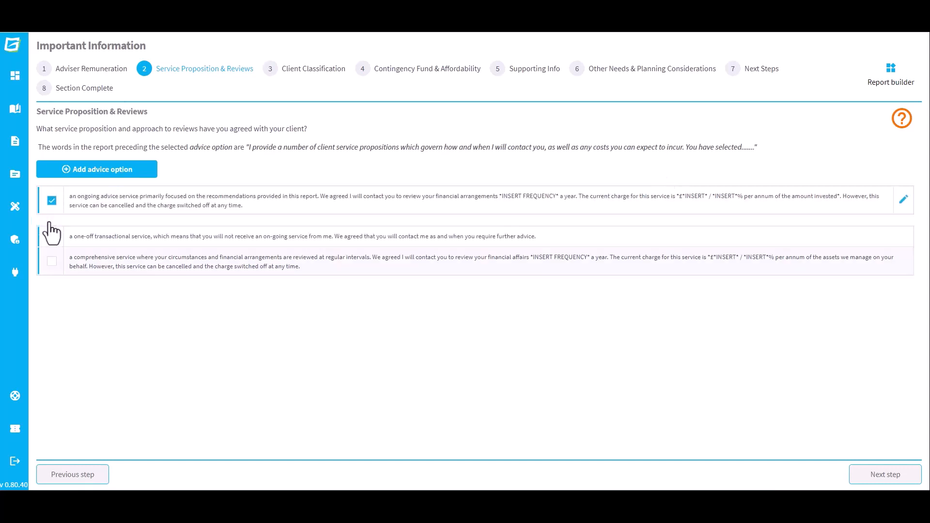
Step: Edit the ongoing advice service wording, replacing the frequency placeholder with "once" and the charge placeholders with "0.5"
click(903, 202)
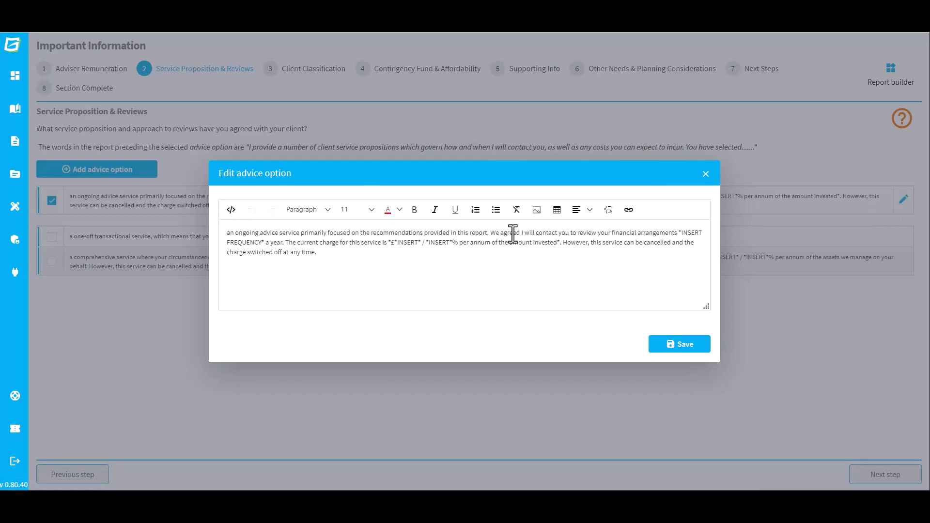
click(266, 243)
key(BackSpace)
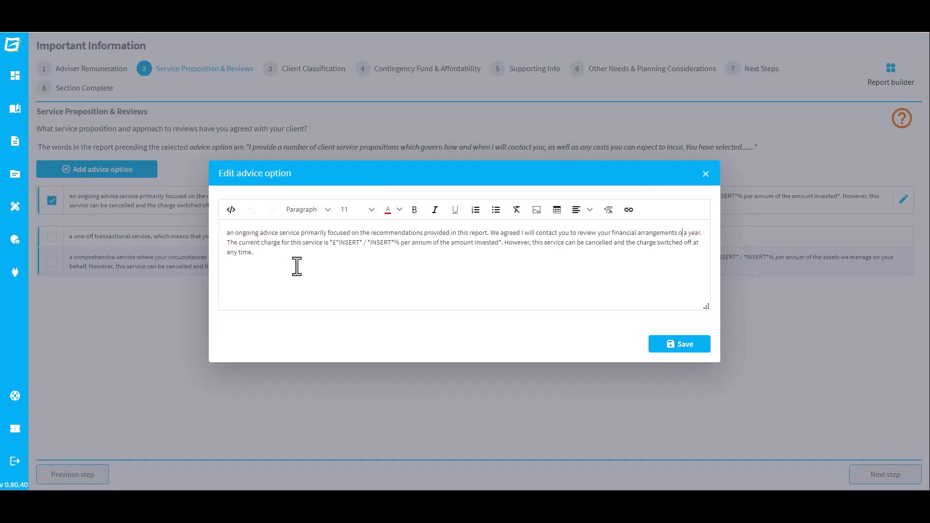
text(once )
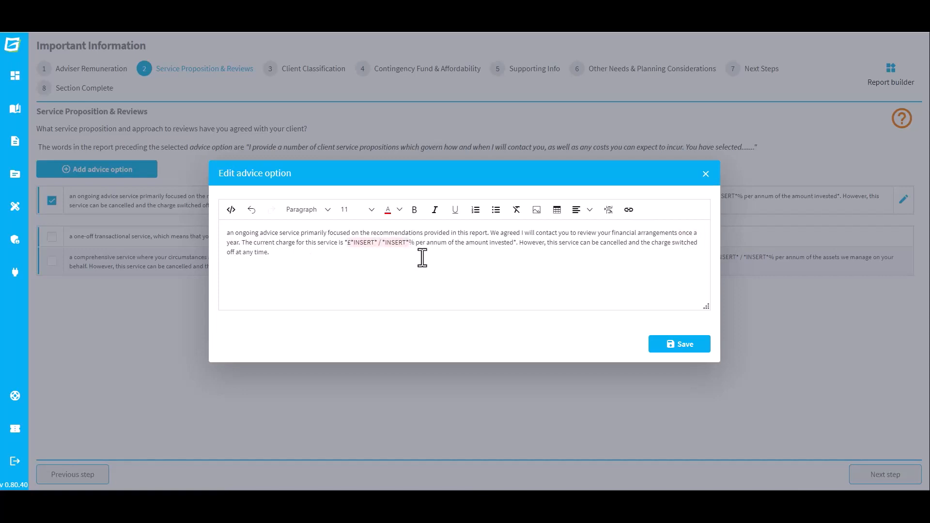
text(0.5)
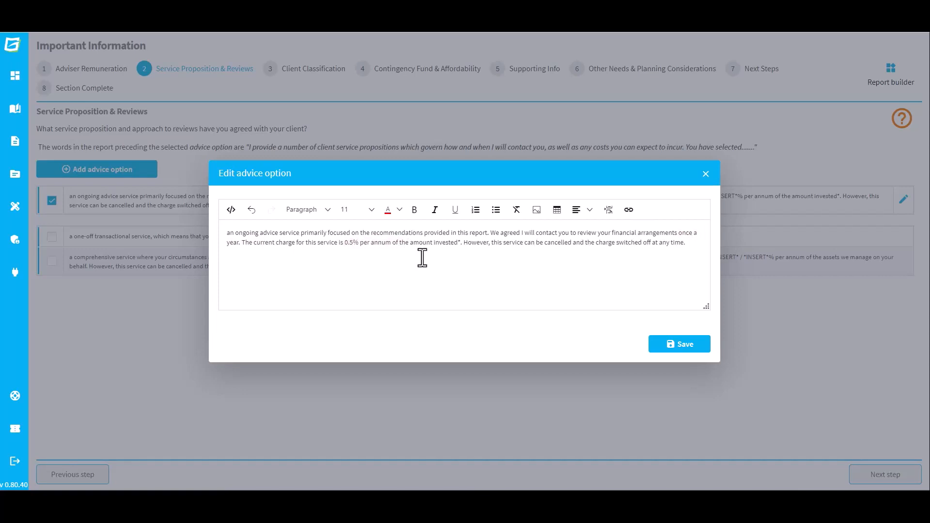
click(670, 343)
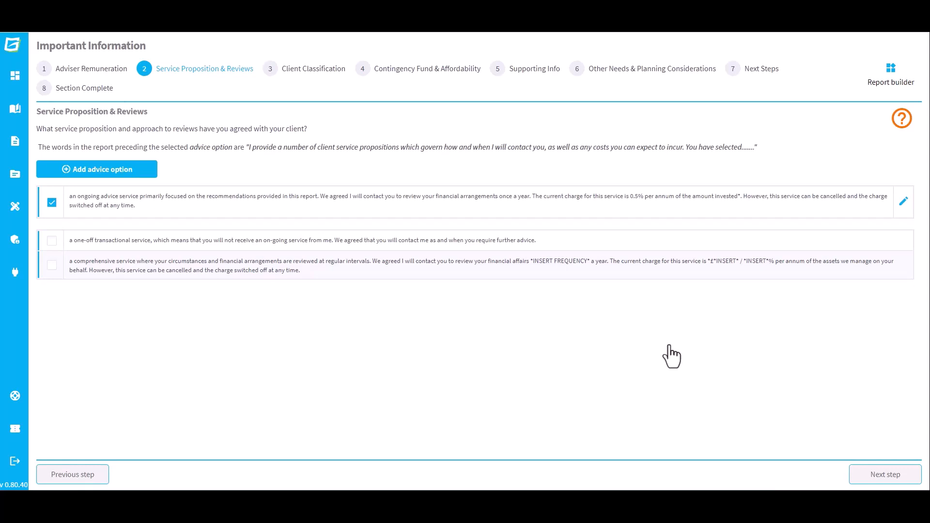
Step: Add a new advice option starting "our 'premium' service at a cost of 0.75% per annum. This service includes:"
click(141, 175)
text(our 'premium' service )
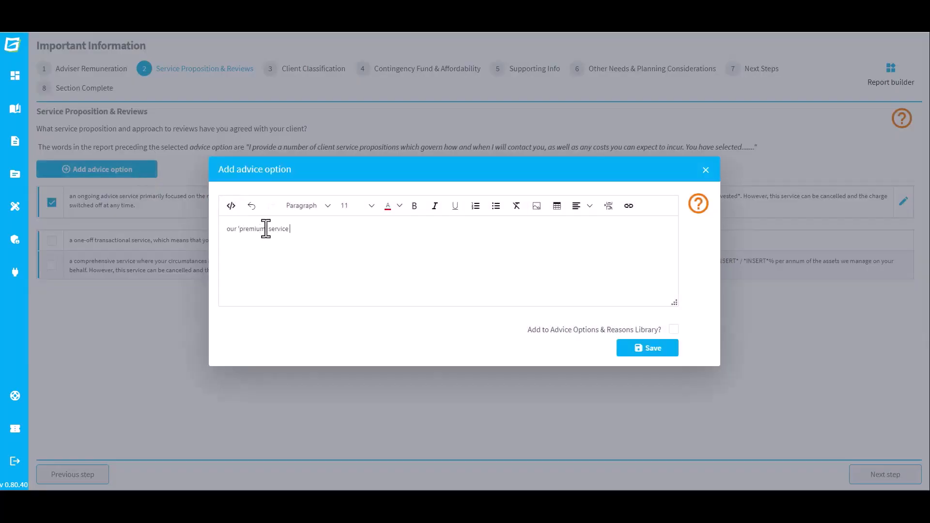
text(at a cost of 0.75% per annum. This service includes:)
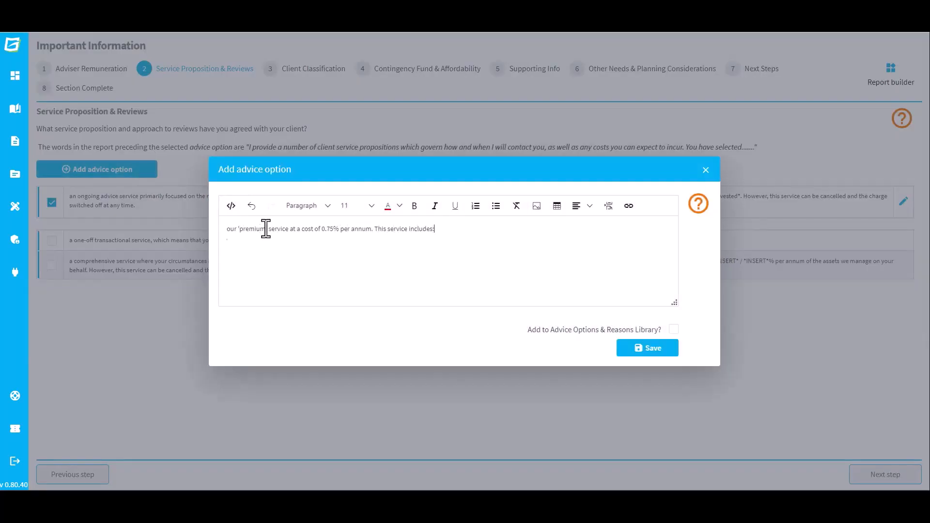
Step: List bullets: 2 face-to-face meetings a year., Quarterly online catch-ups., Our monthly investment update newsletter., Access to our client portal., An annual review report
key(Return)
click(496, 206)
text(2 face-to-face meetings a year.)
key(Return)
text(Quarterly online catch-ups.)
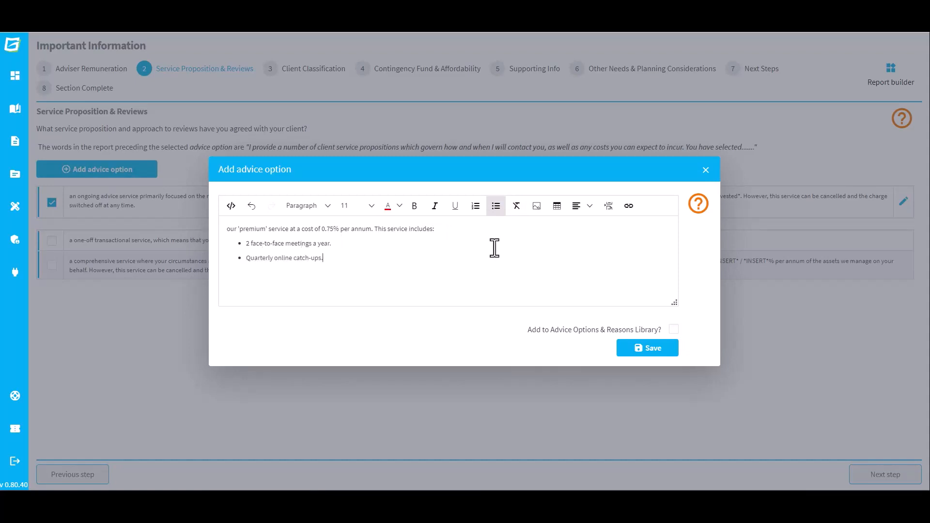
key(Return)
text(Our monthly investment update newsletter.)
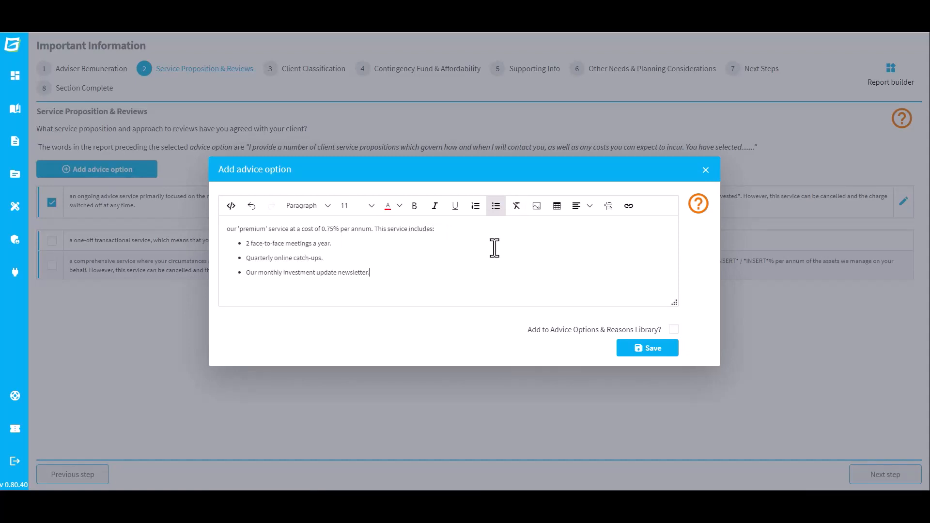
key(Return)
text(Access to our client portal.)
key(Return)
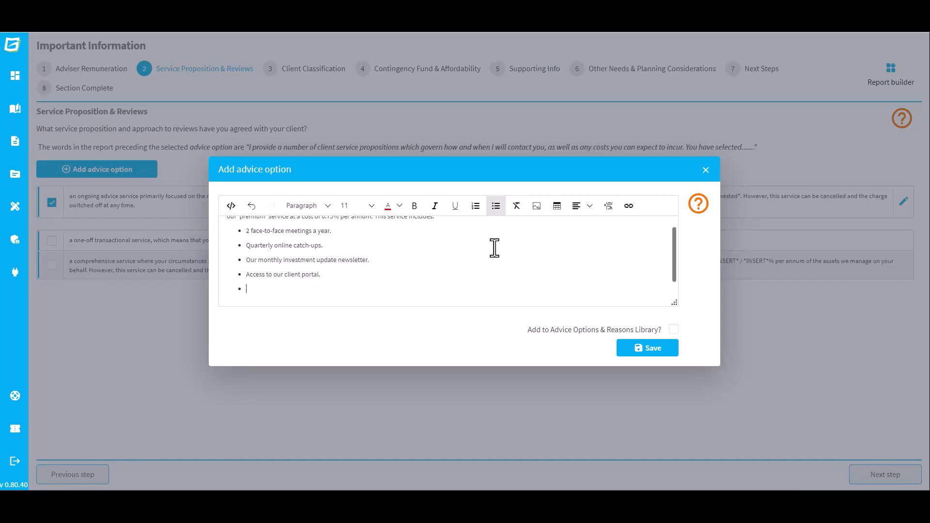
text(An annual review report.)
Step: Add the new option to the Advice Options & Reasons Library, share it, and save
click(674, 330)
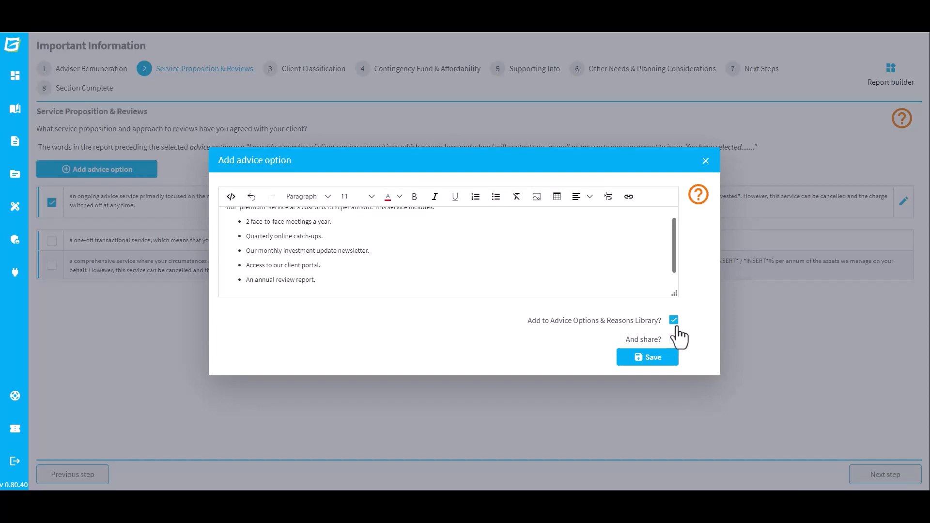
click(674, 339)
click(671, 359)
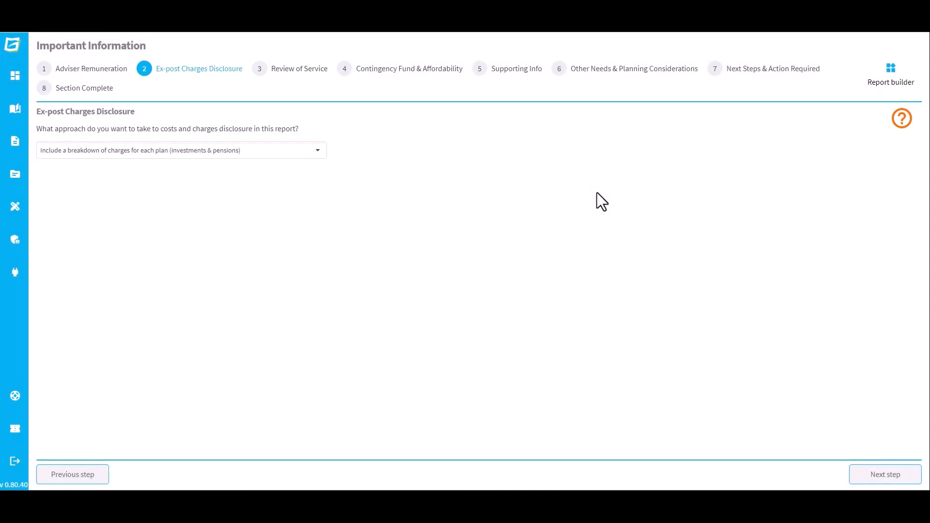
Step: Open the ex-post charges disclosure approach options and continue to the Review of Service step
click(315, 155)
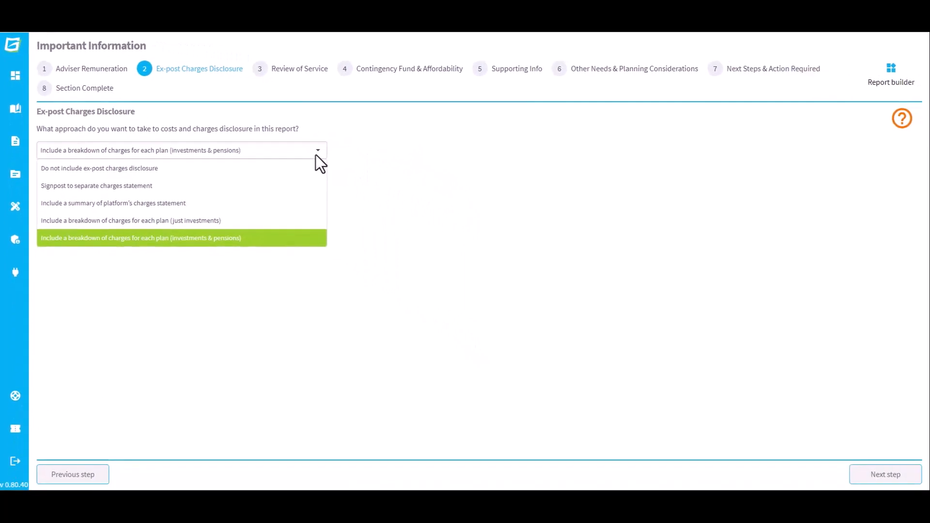
click(338, 165)
click(876, 479)
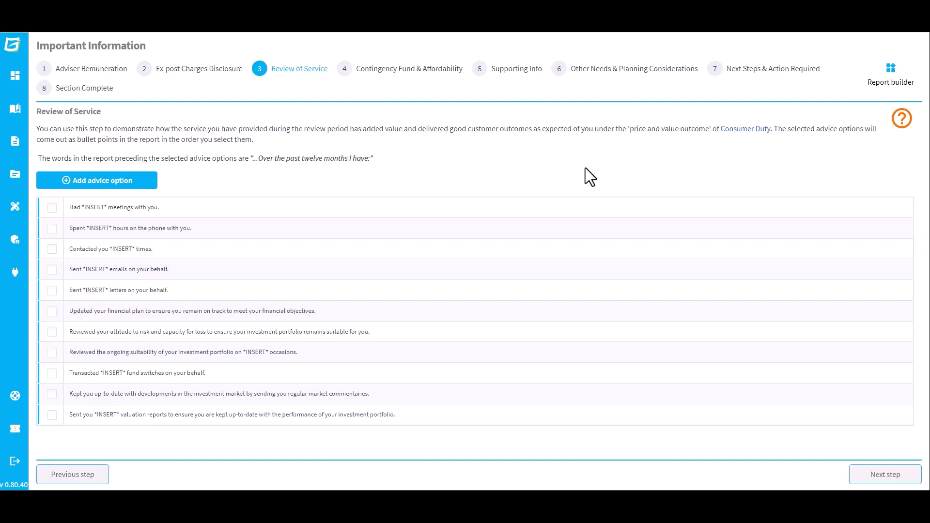
Step: Select the meetings option and edit it to read "Had two meetings with you.", then save
click(52, 207)
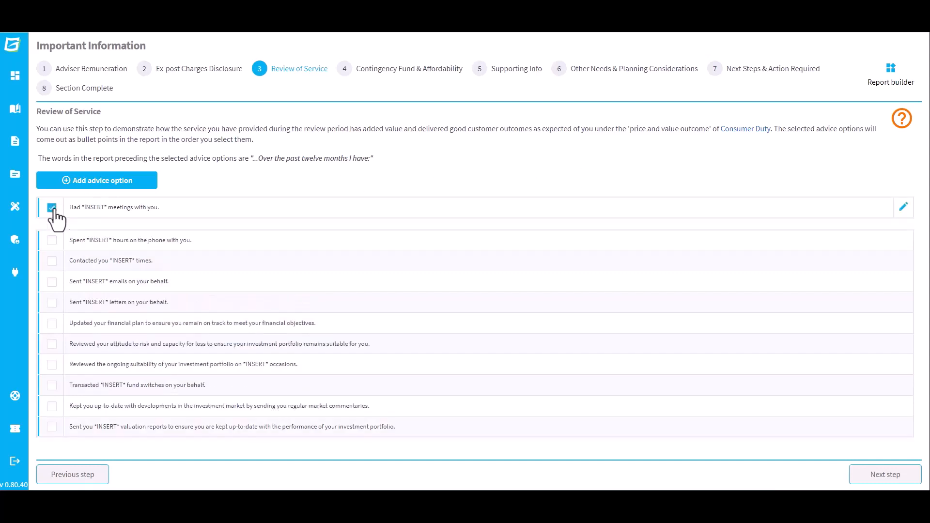
click(903, 208)
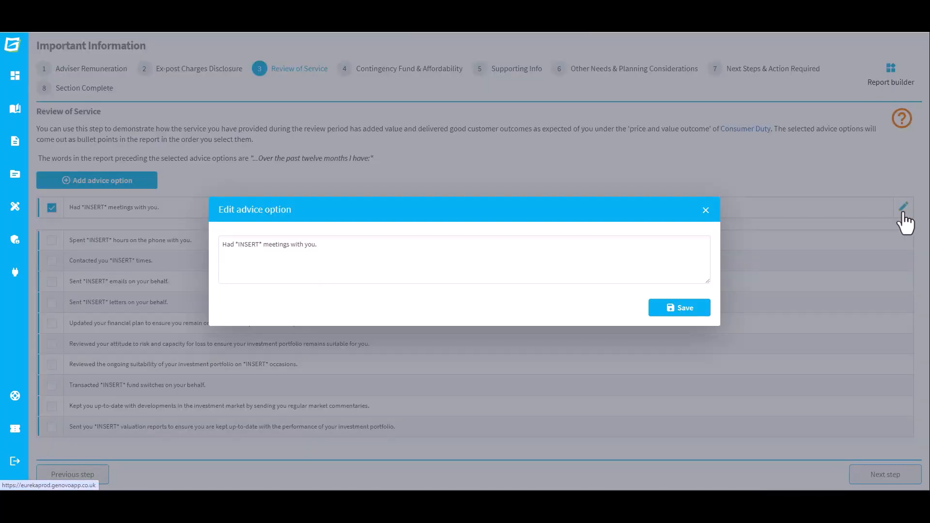
drag(263, 244, 236, 245)
text(two)
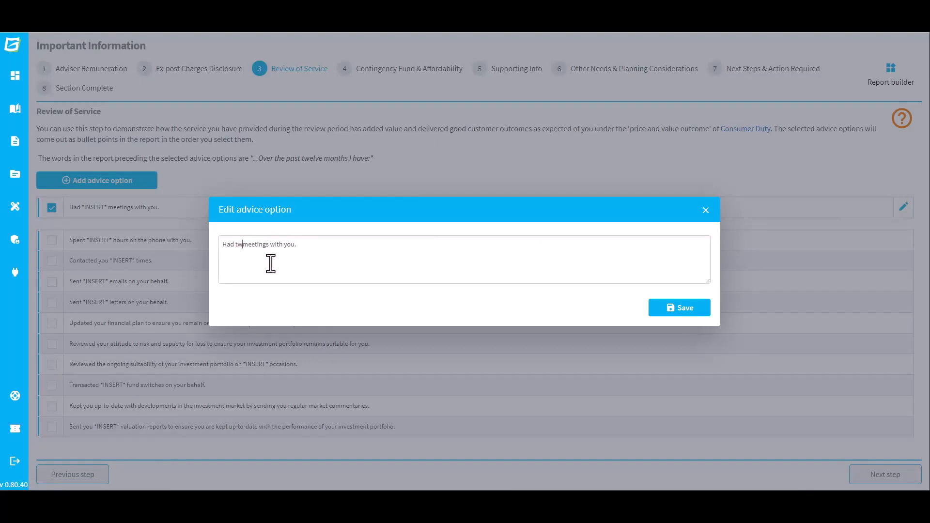
click(702, 313)
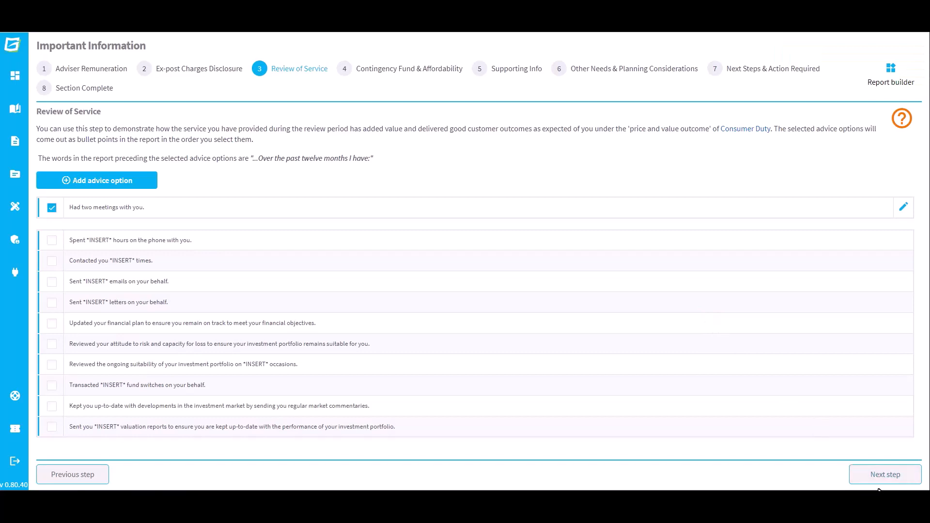
Step: Classify the client as a Retail Client, check the page help, and continue to Contingency Fund & Affordability
click(862, 477)
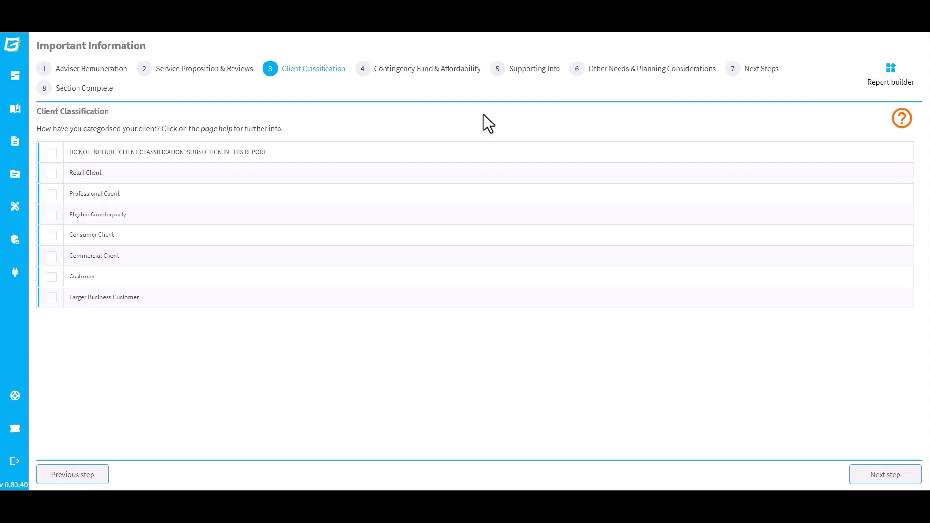
click(52, 175)
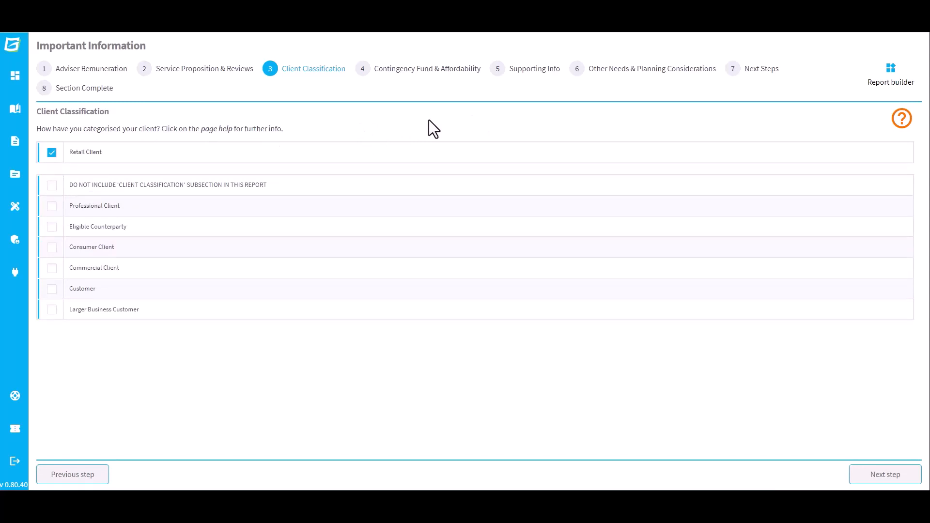
click(898, 117)
click(903, 476)
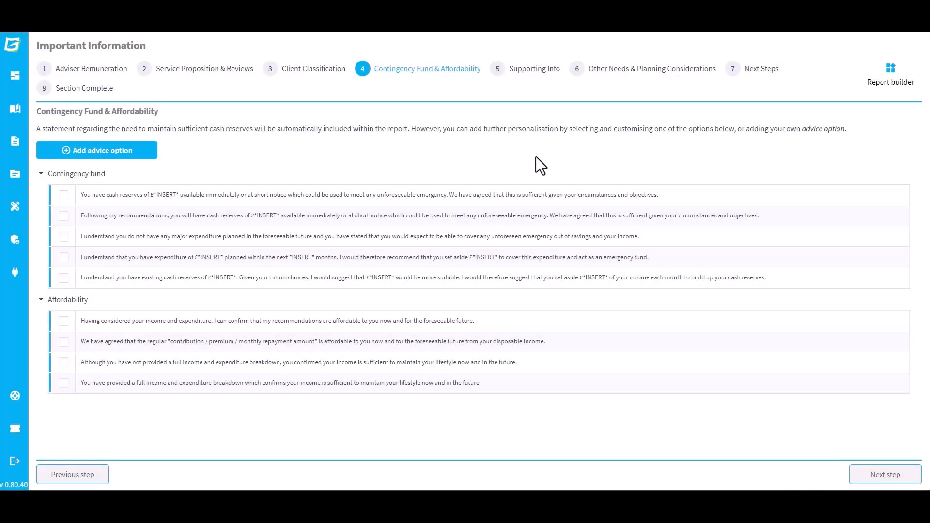
Step: Select the post-recommendation cash reserves option and set its reserve amount to £15,000, then save
click(62, 215)
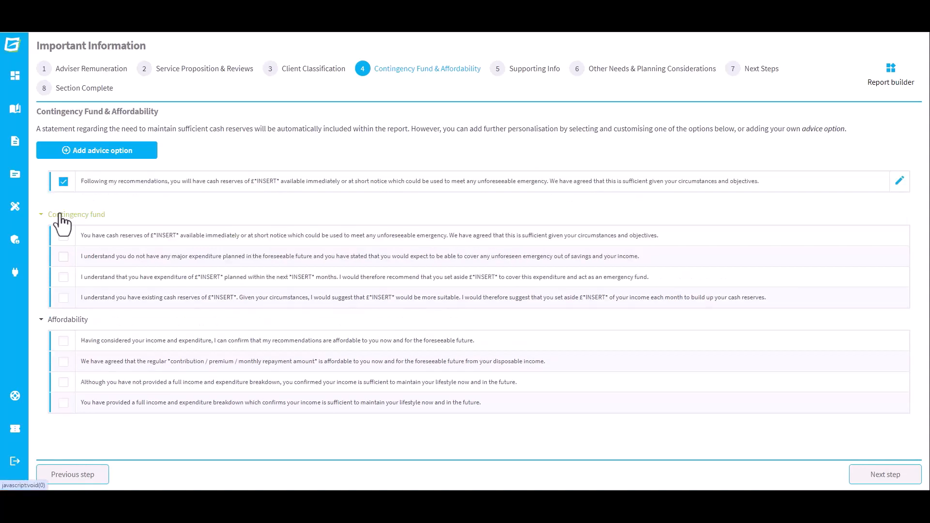
click(900, 181)
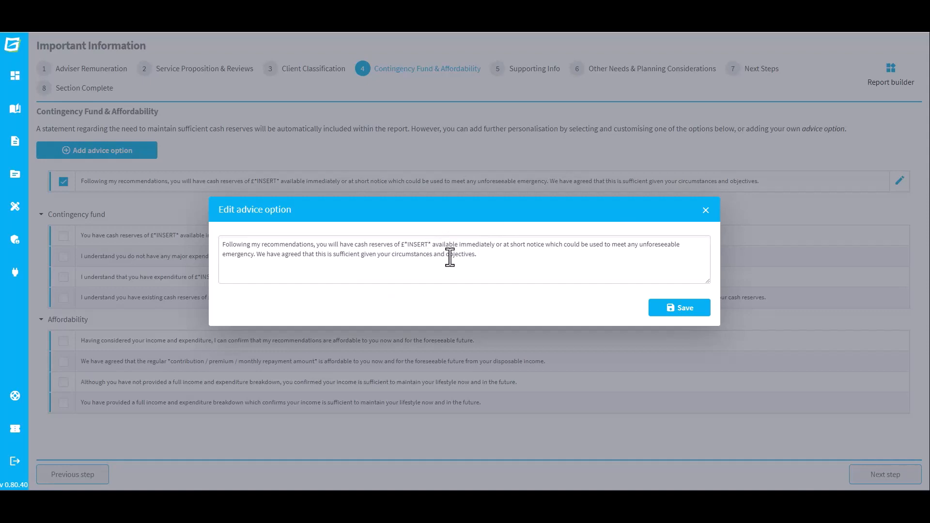
key(ctrl+shift+Left)
key(ctrl+shift+Left)
key(ctrl+shift+Left)
text(15,000)
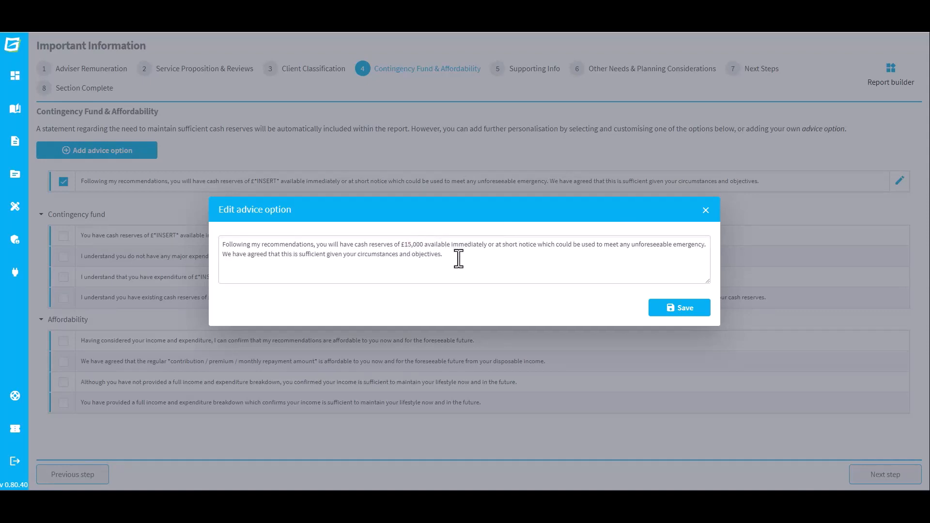
click(698, 310)
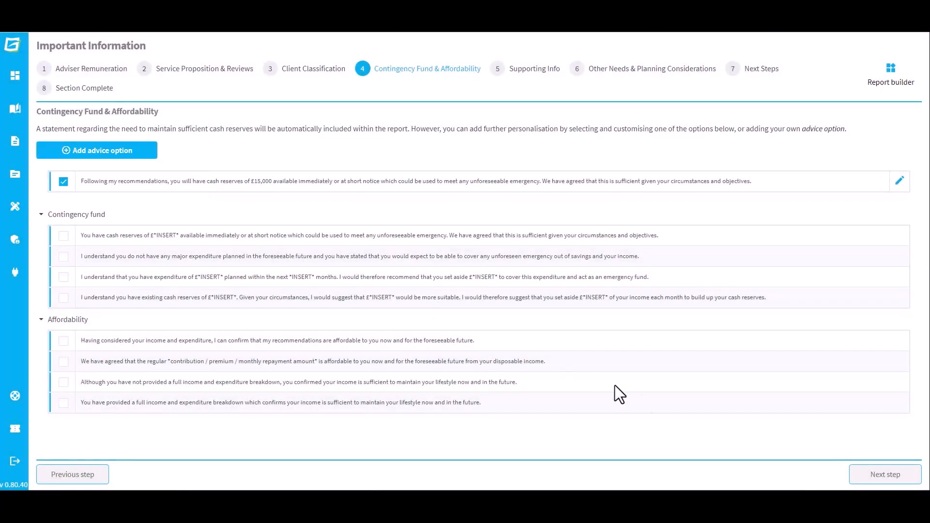
Step: Continue to Supporting Info and select Key Features Document, Provider illustration and the Centralised Investment Proposition overview as supporting documents
click(870, 478)
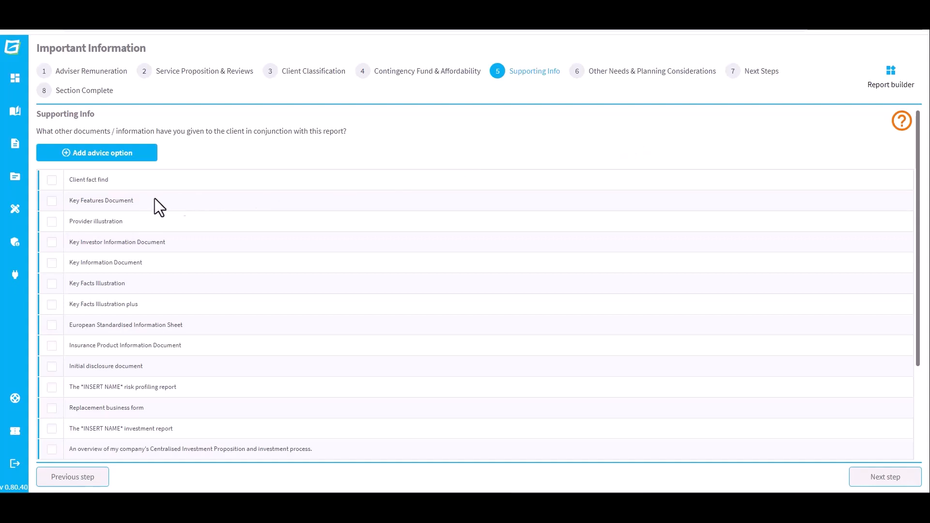
click(51, 201)
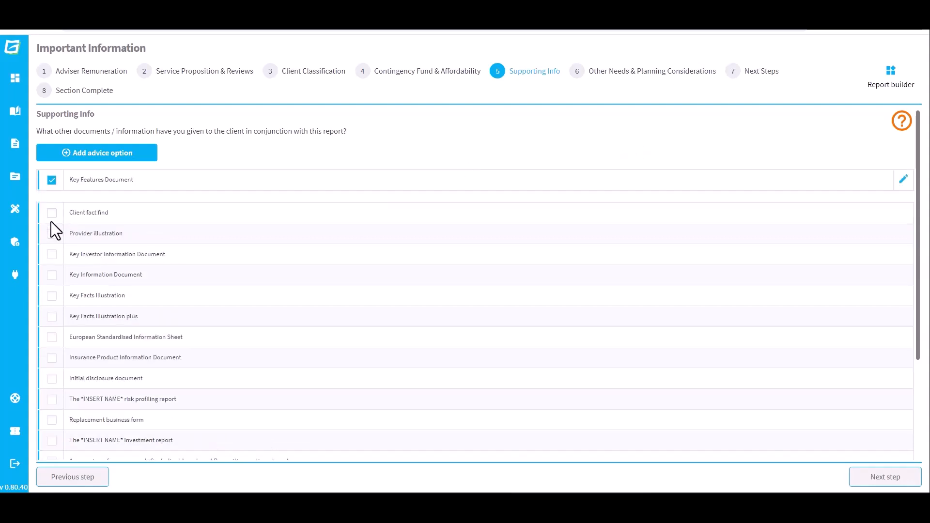
click(52, 237)
scroll(66, 289, down, 2)
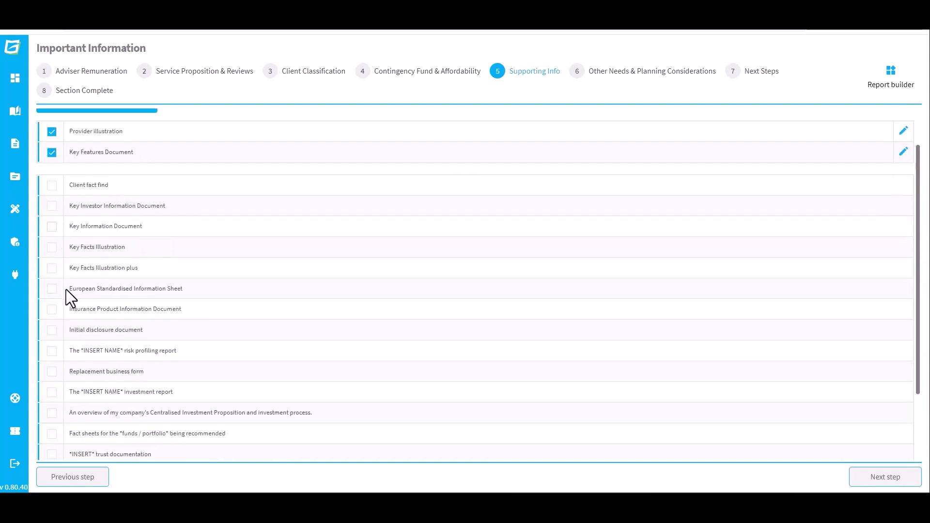
click(51, 366)
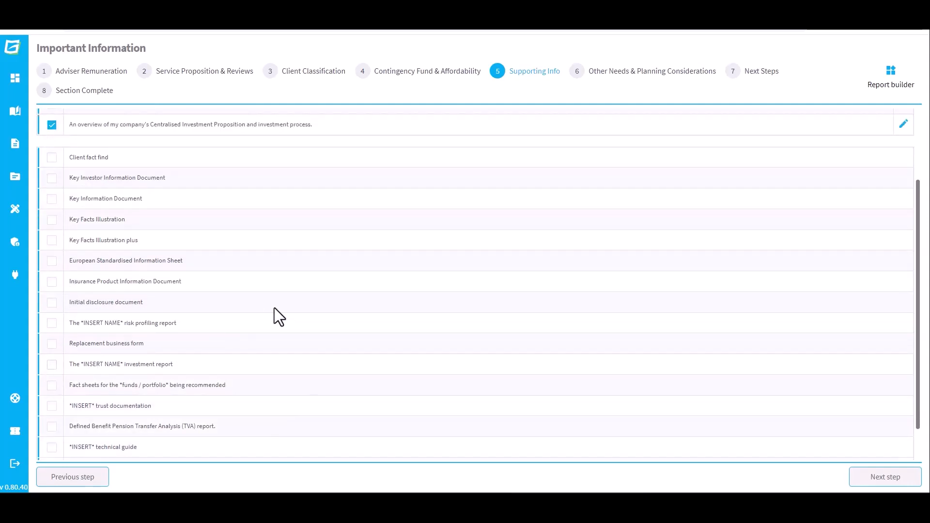
scroll(275, 307, up, 2)
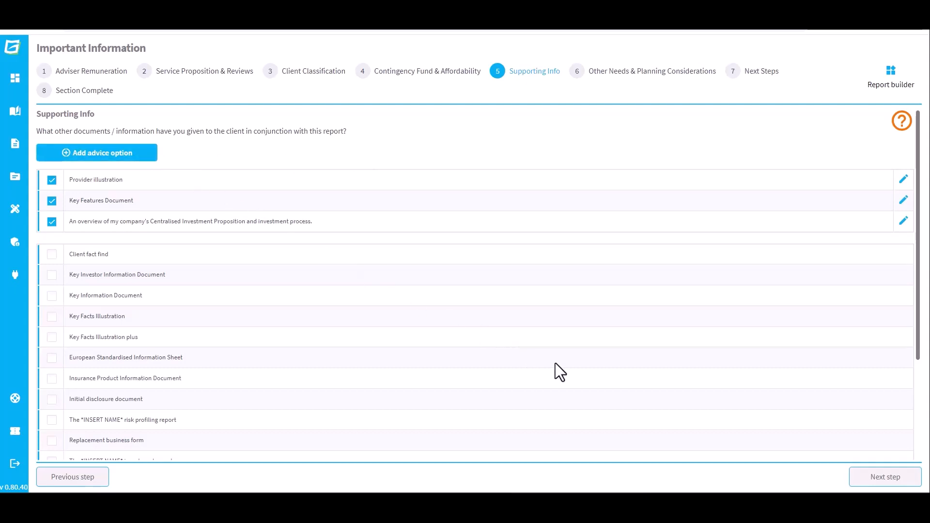
Step: Continue to Other Needs & Planning Considerations, select Retirement planning, and add the next-review and State Pension forecast advice reasons
click(864, 483)
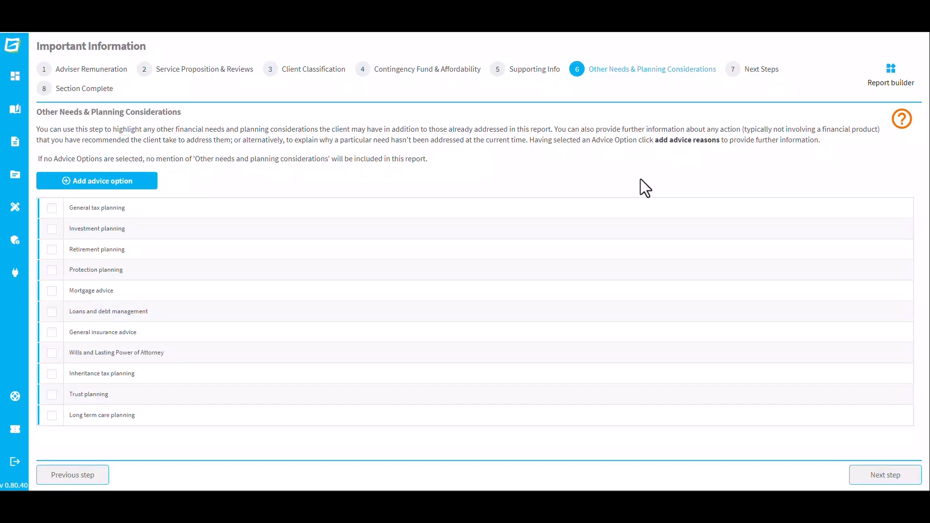
click(51, 250)
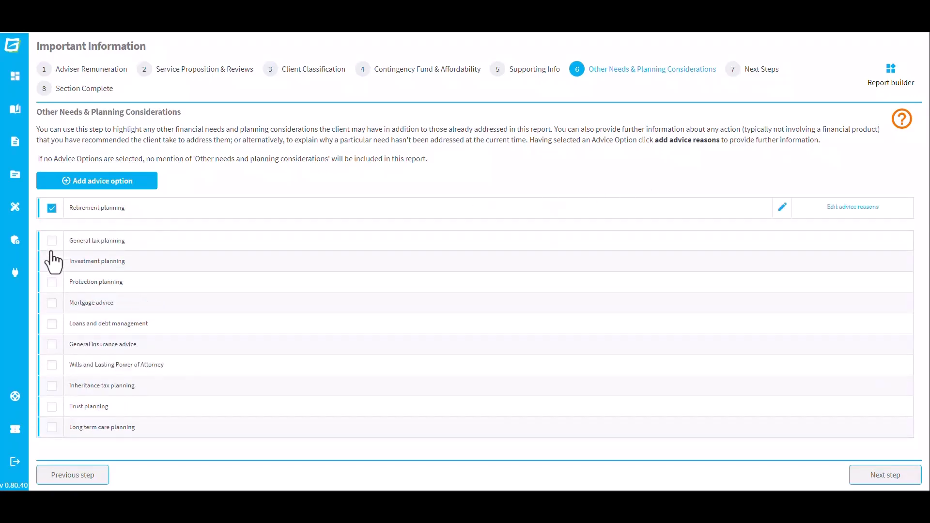
click(853, 207)
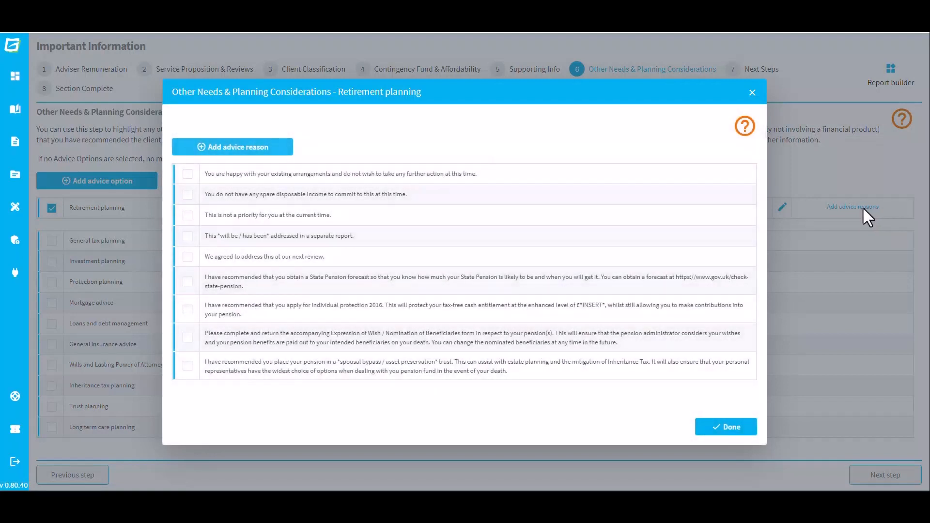
click(188, 256)
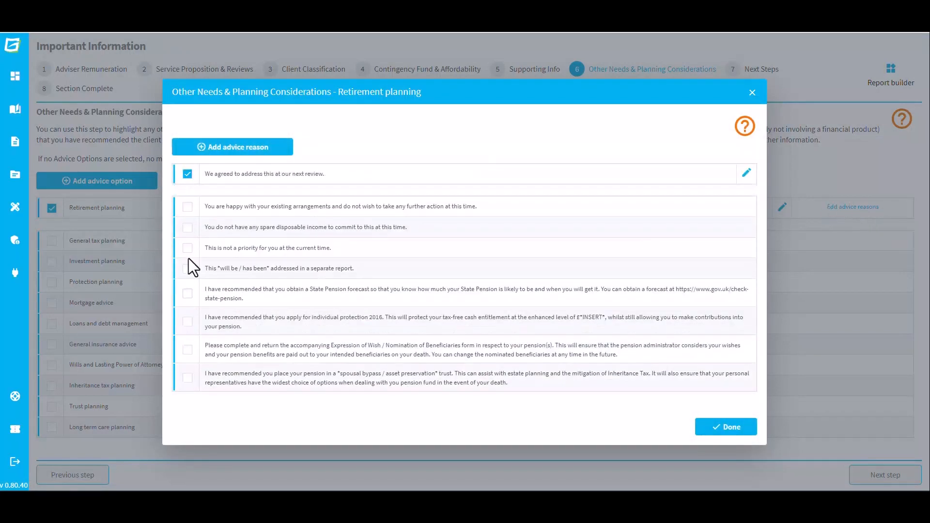
click(187, 294)
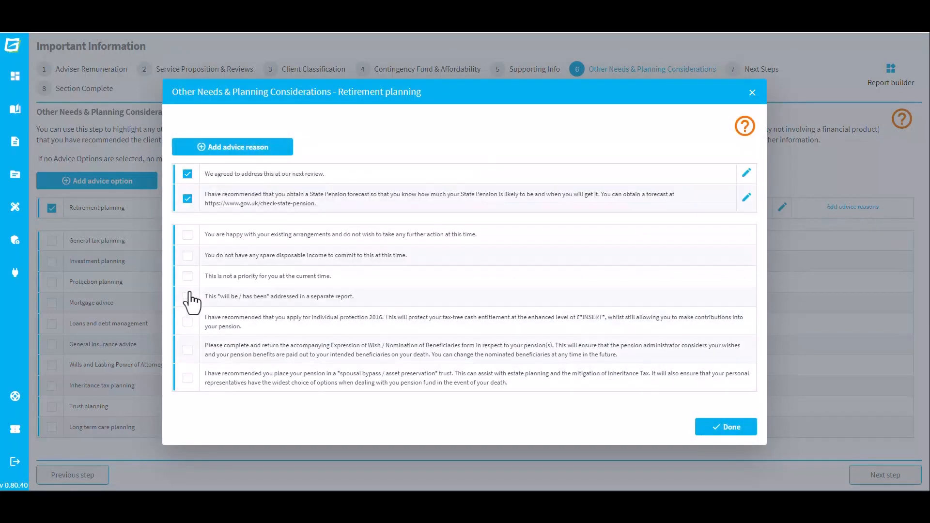
click(741, 430)
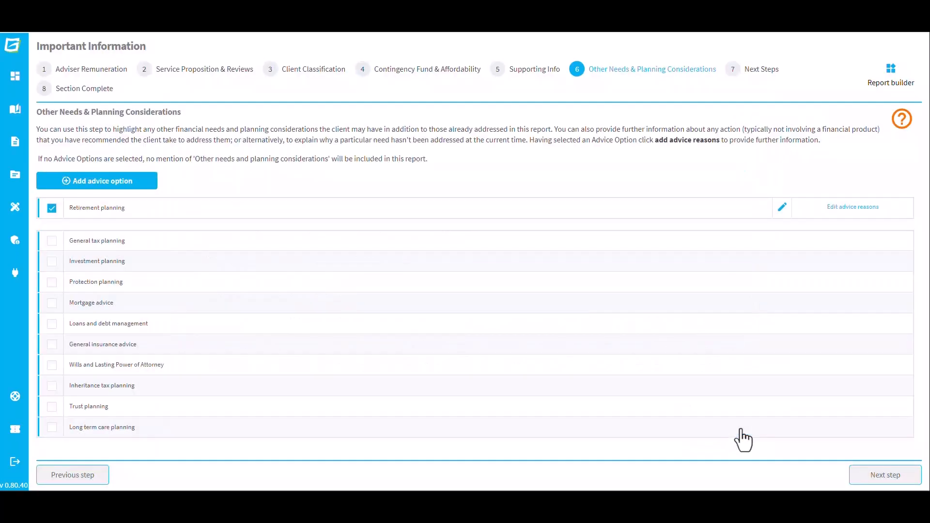
Step: On Next Steps, select the contact-meeting, review-report and sign-application-forms options, then complete the section and return to the Report Builder
click(882, 477)
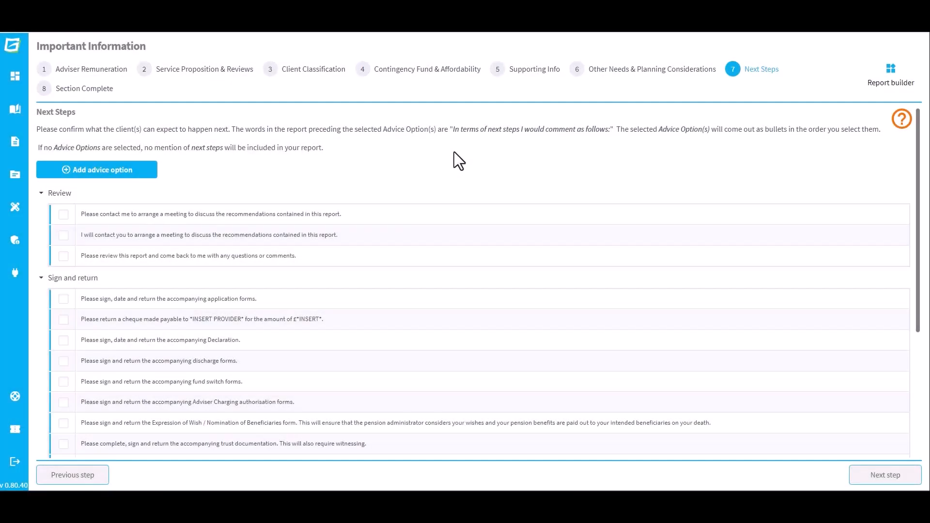
click(63, 236)
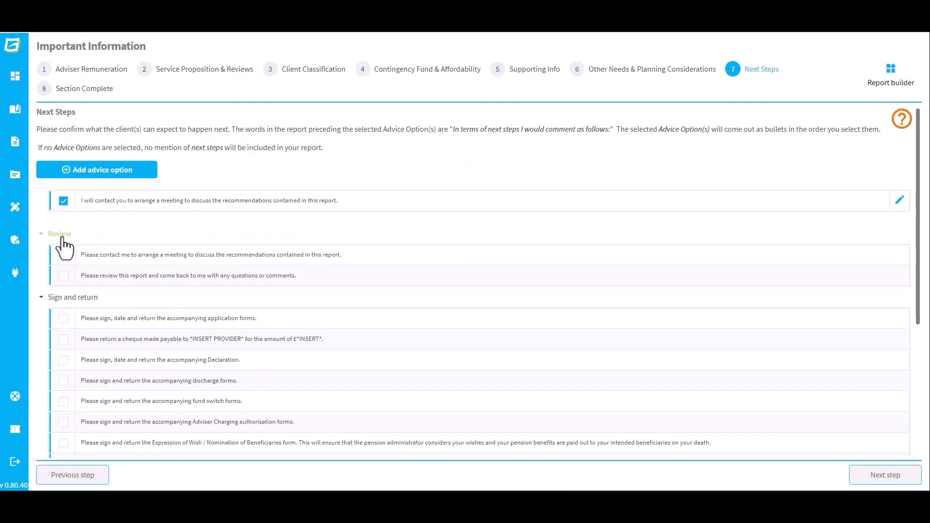
click(63, 275)
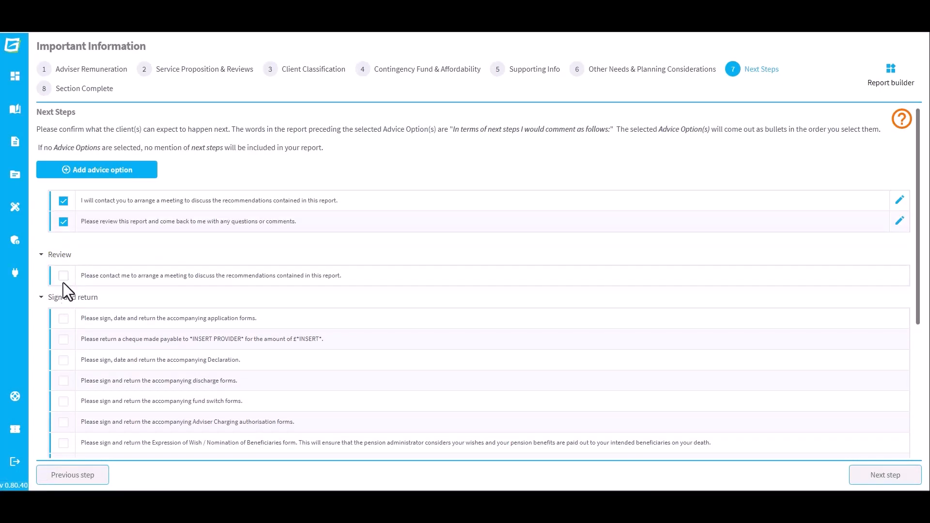
click(62, 319)
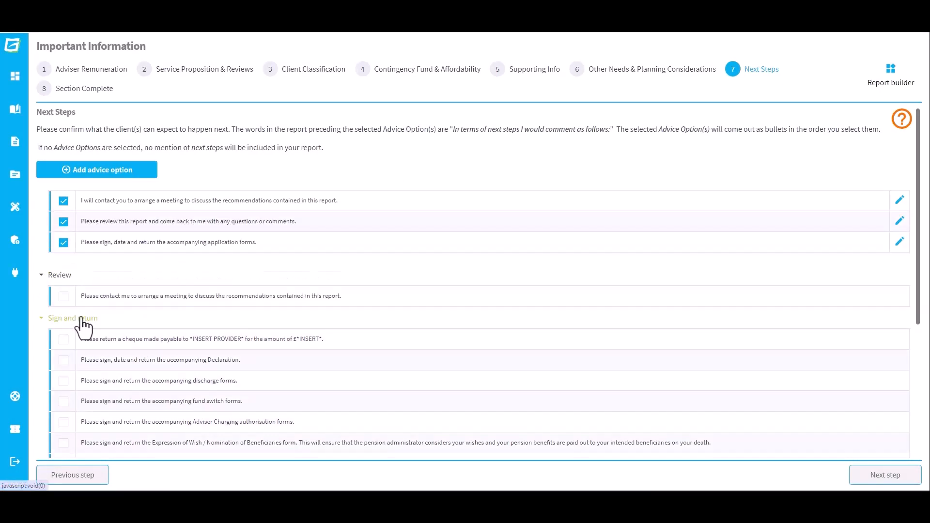
click(860, 478)
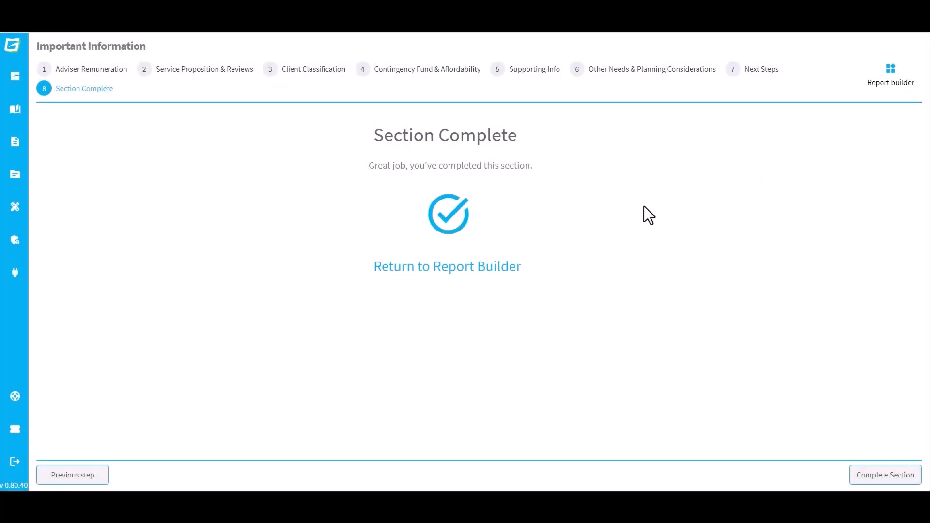
click(474, 268)
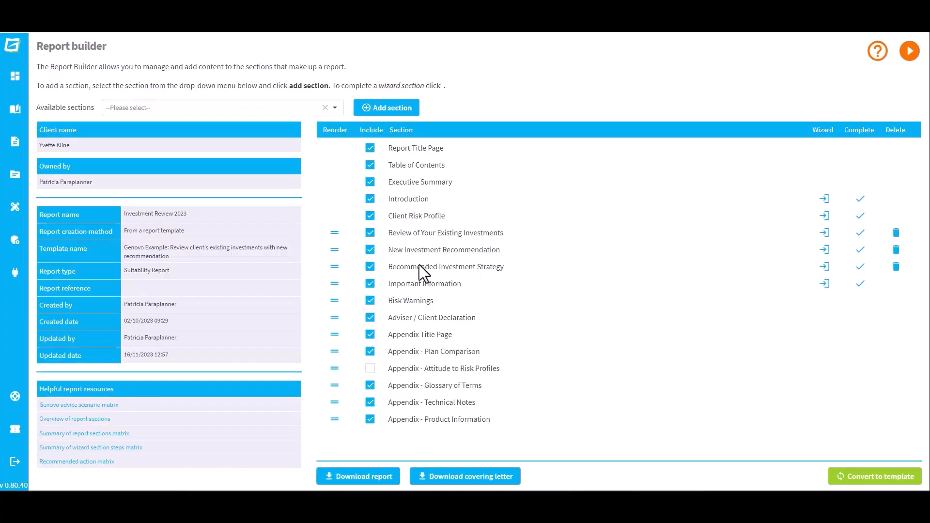